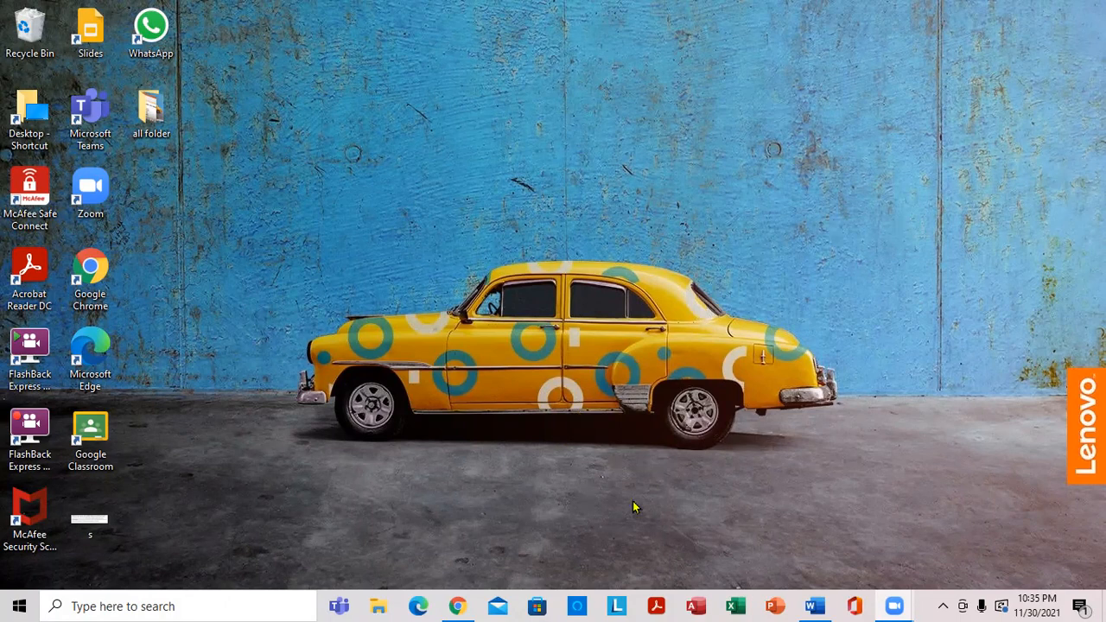
# - Switch to the blank Word document and enter the first line of tab-separated numbers: 12, 13, 14, 15
pyautogui.click(813, 606)
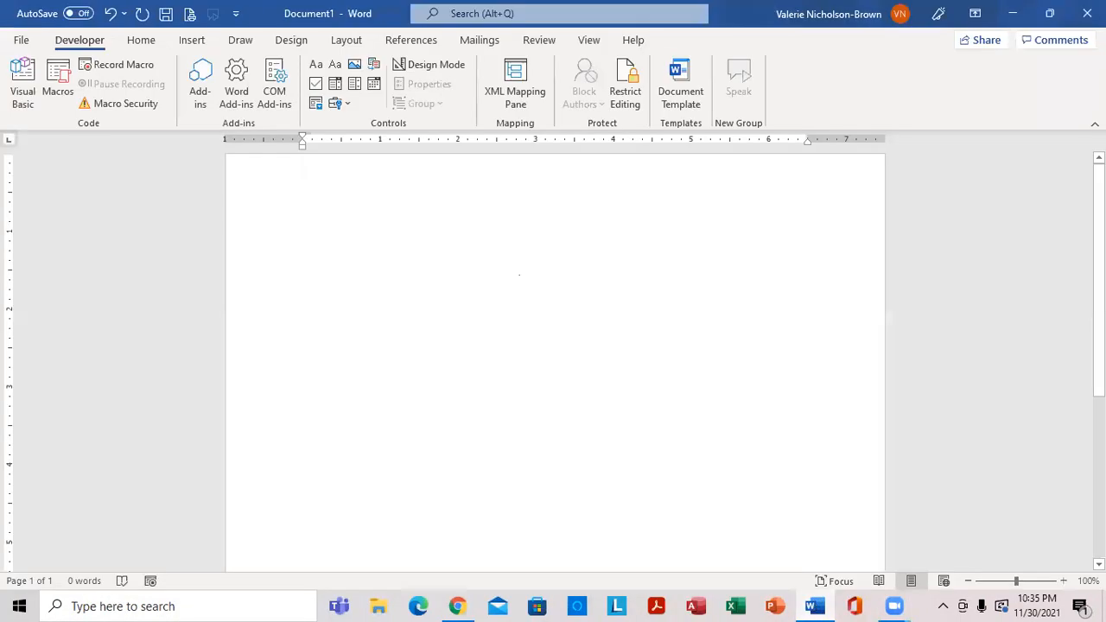
pyautogui.press('Return')
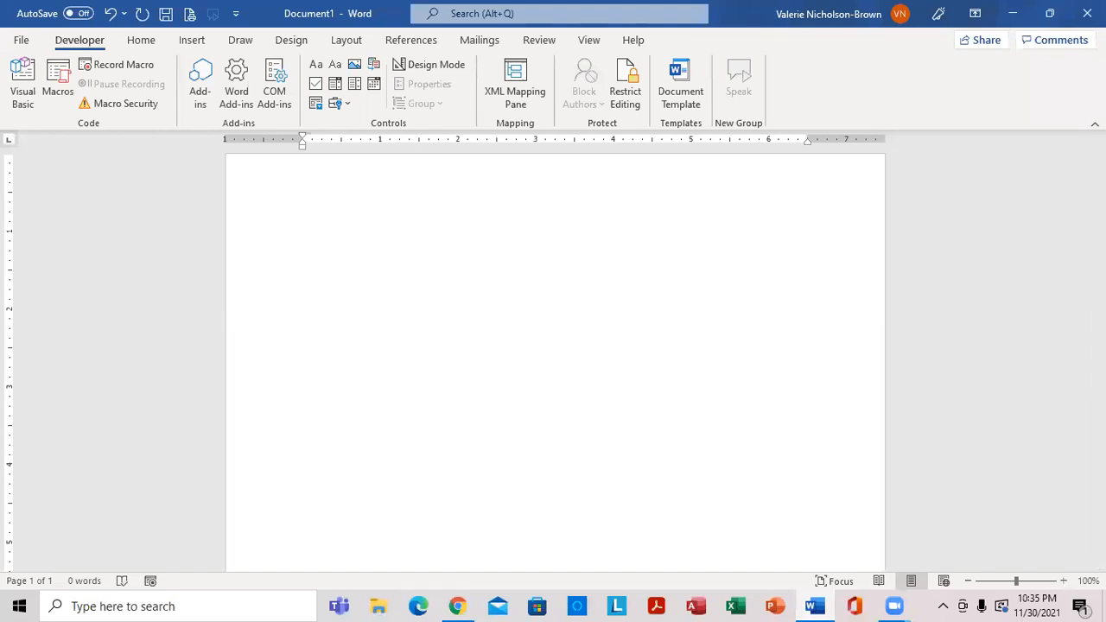
pyautogui.write('12')
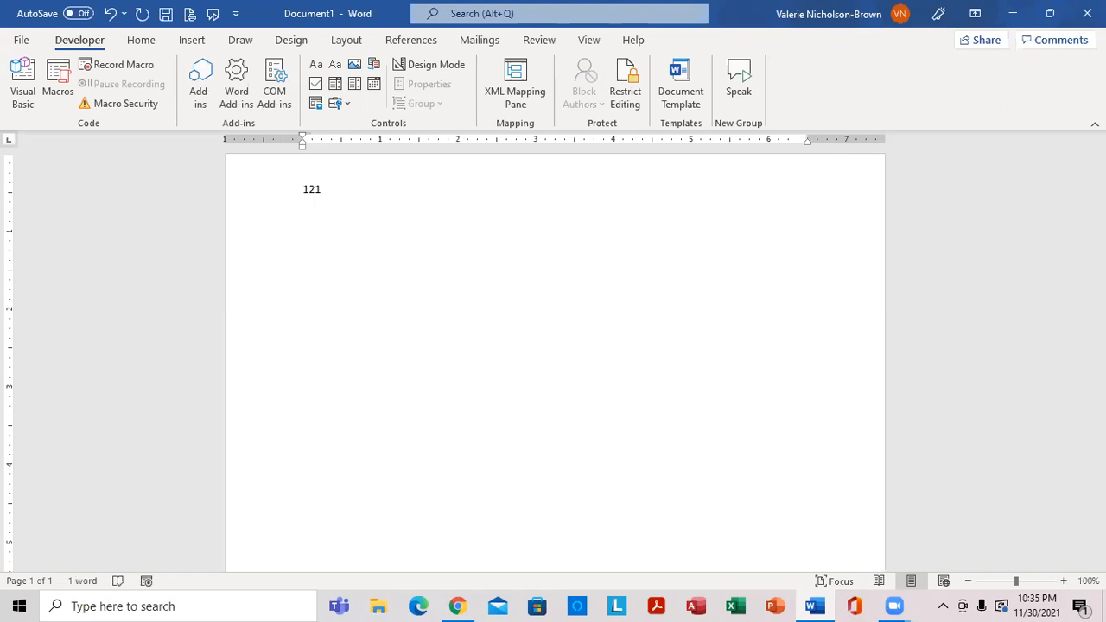
pyautogui.click(1062, 581)
pyautogui.click(1062, 580)
pyautogui.click(1062, 581)
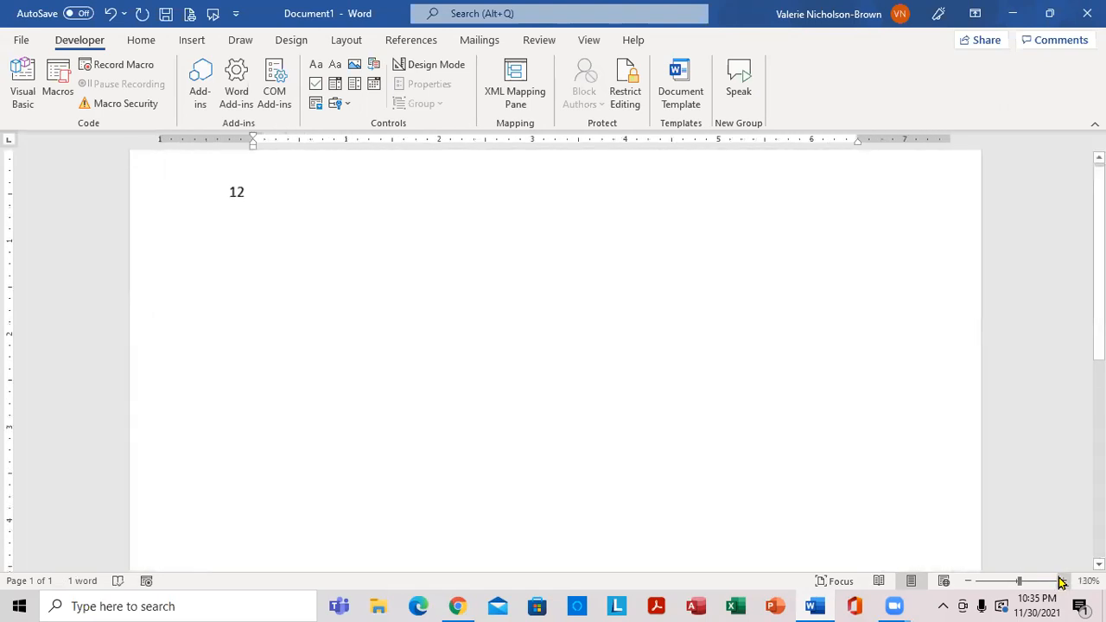
pyautogui.click(1062, 581)
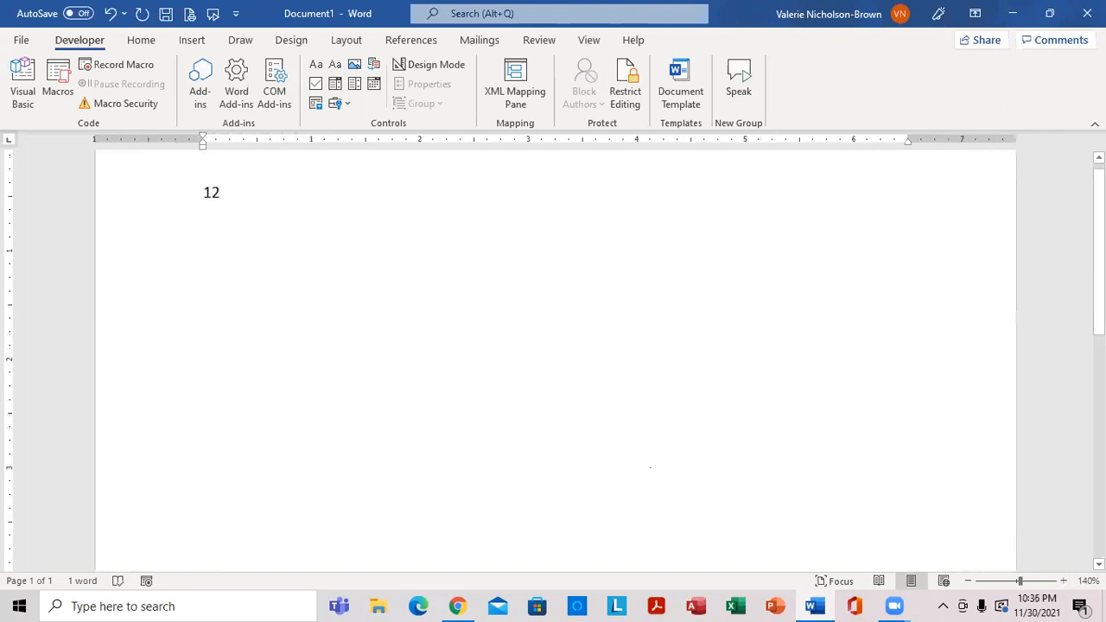
pyautogui.press('Tab')
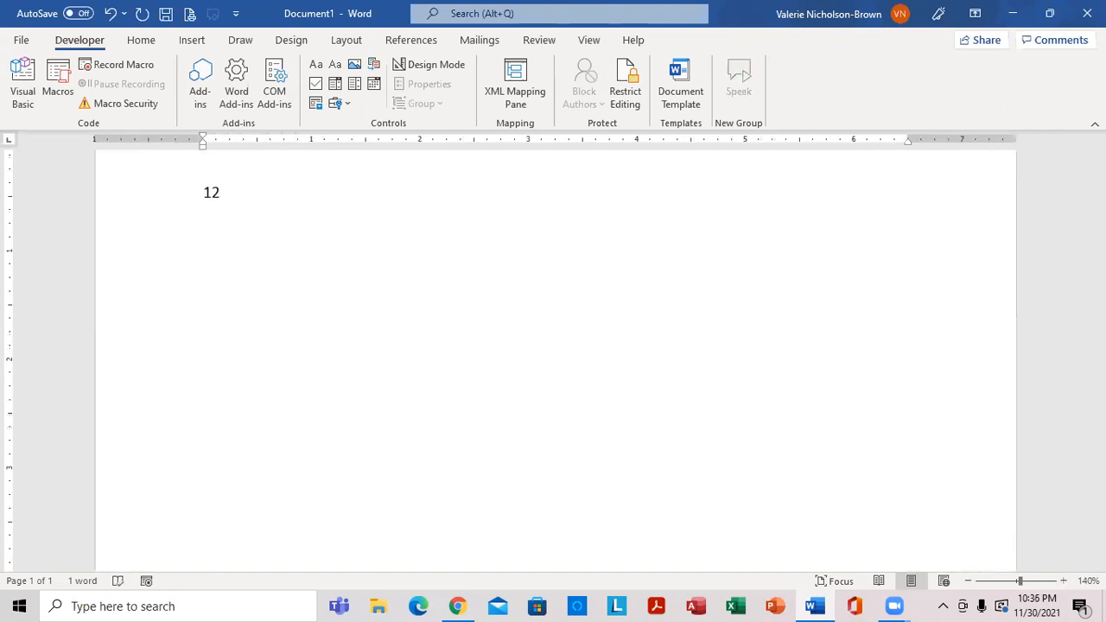
pyautogui.write('13\t')
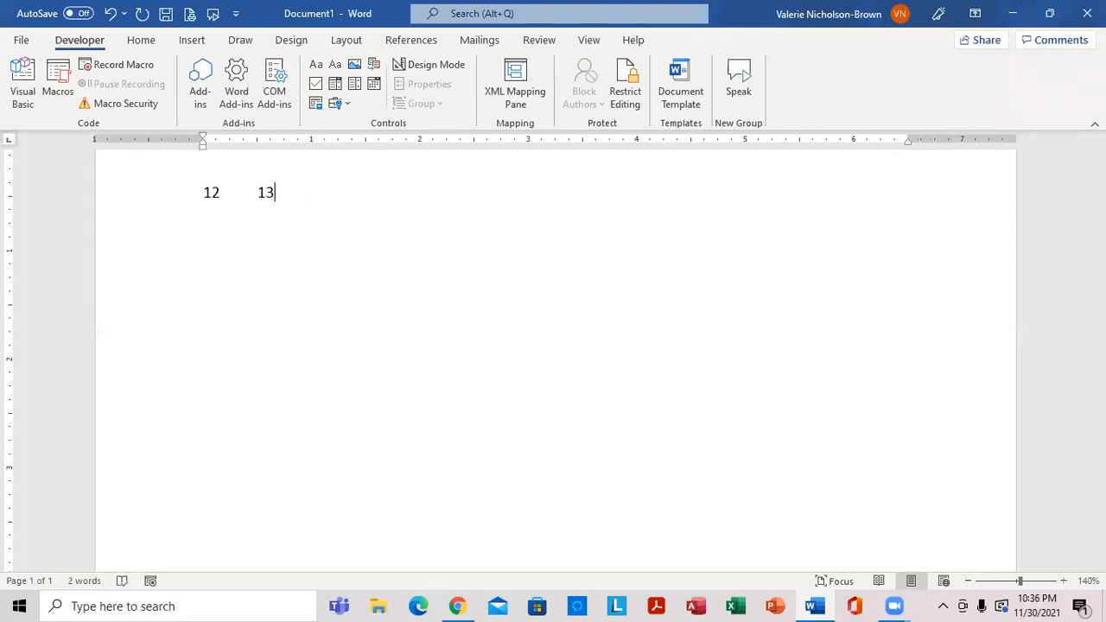
pyautogui.write('14')
# - Add a second line of tab-separated numbers below the first: 16, 43, 87, 98
pyautogui.press('Return')
pyautogui.write('16')
pyautogui.press('Tab')
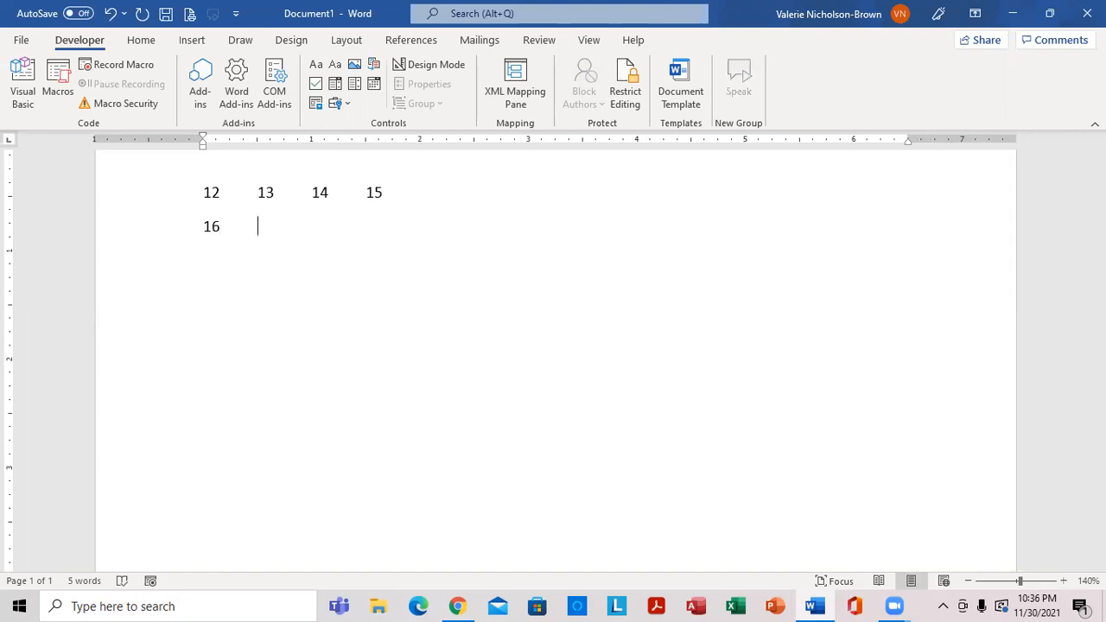
pyautogui.write('43')
pyautogui.press('Tab')
pyautogui.write('87')
pyautogui.press('Tab')
pyautogui.write('9')
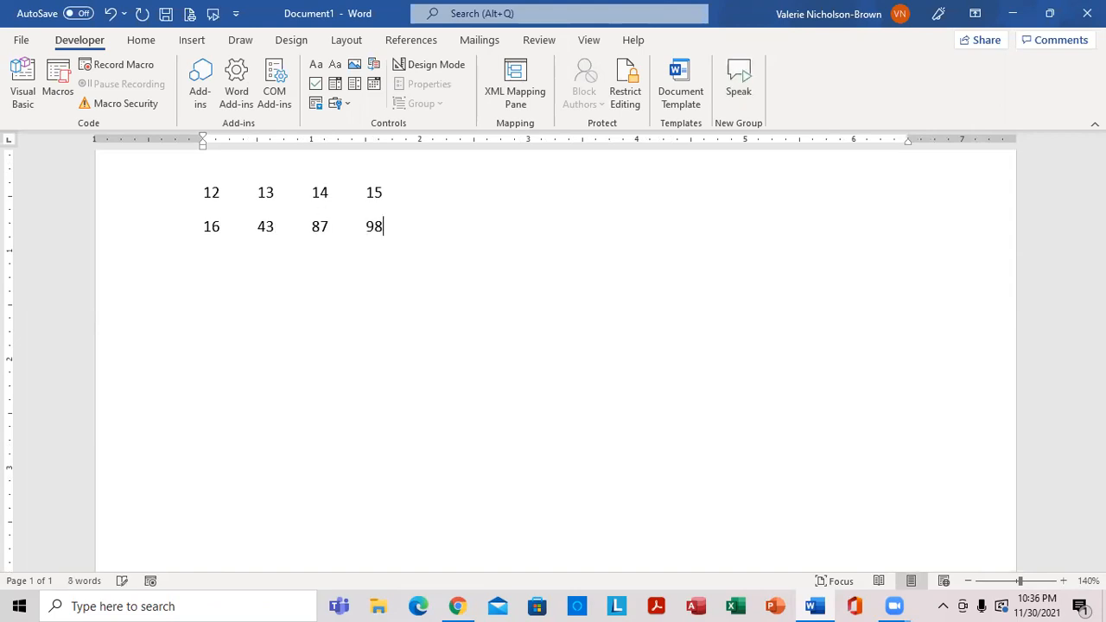
# - Add a third line of tab-separated numbers: 2, 65, 98, 4
pyautogui.press('Return')
pyautogui.write('2')
pyautogui.press('Tab')
pyautogui.write('65')
pyautogui.press('Tab')
pyautogui.write('98')
pyautogui.press('Tab')
pyautogui.write('4')
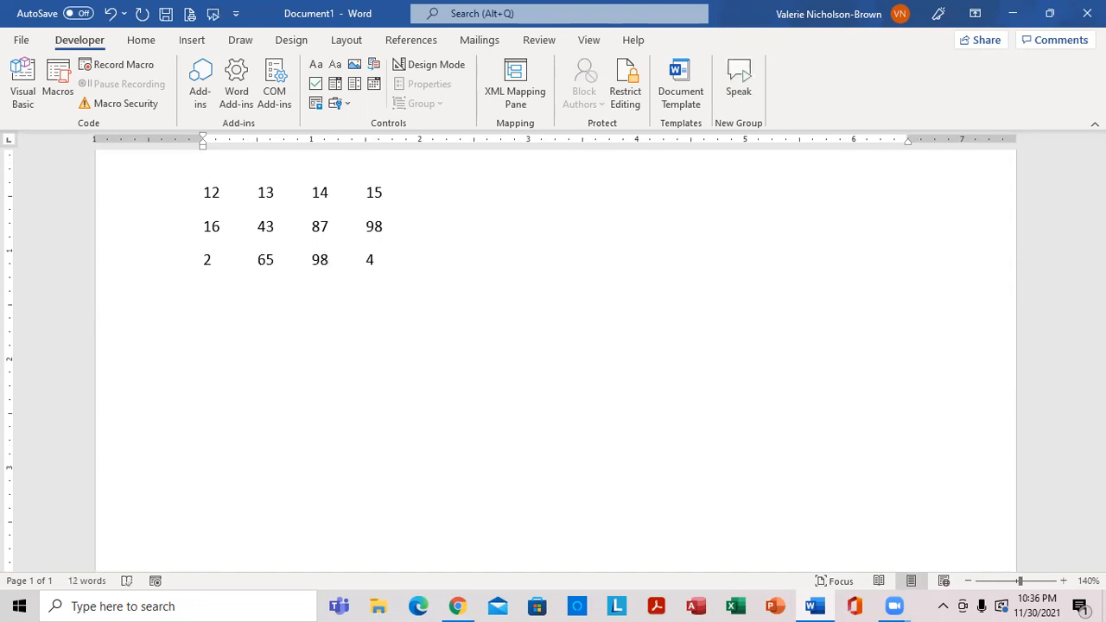
# - Add a fourth line of tab-separated numbers: 7, 5, 8, 2
pyautogui.press('Return')
pyautogui.write('7')
pyautogui.press('Tab')
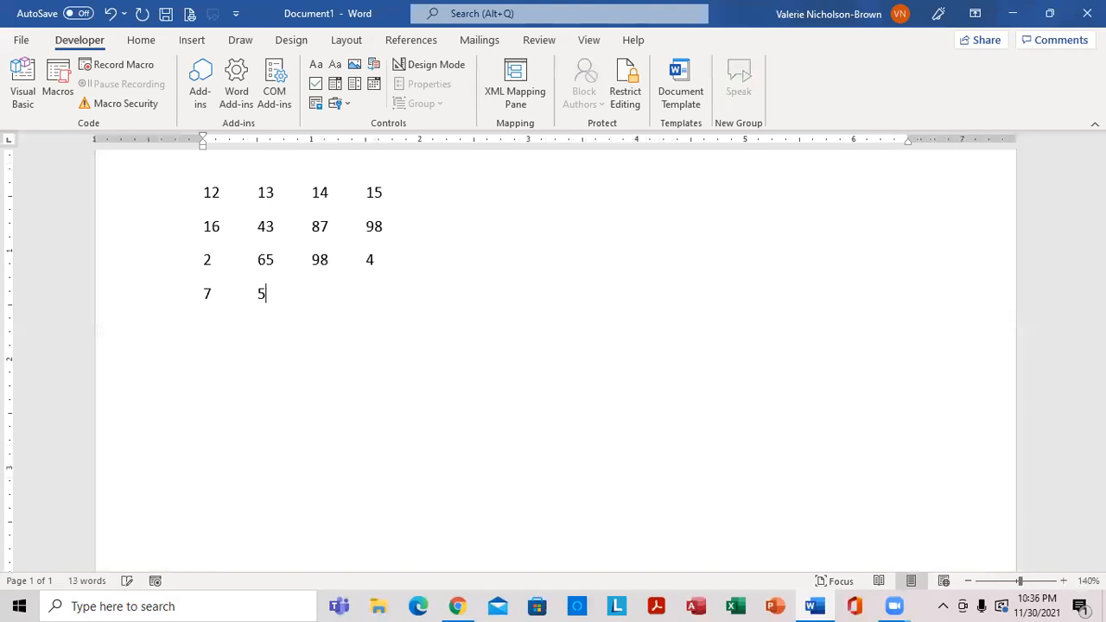
pyautogui.write('8')
pyautogui.press('Tab')
pyautogui.write('2')
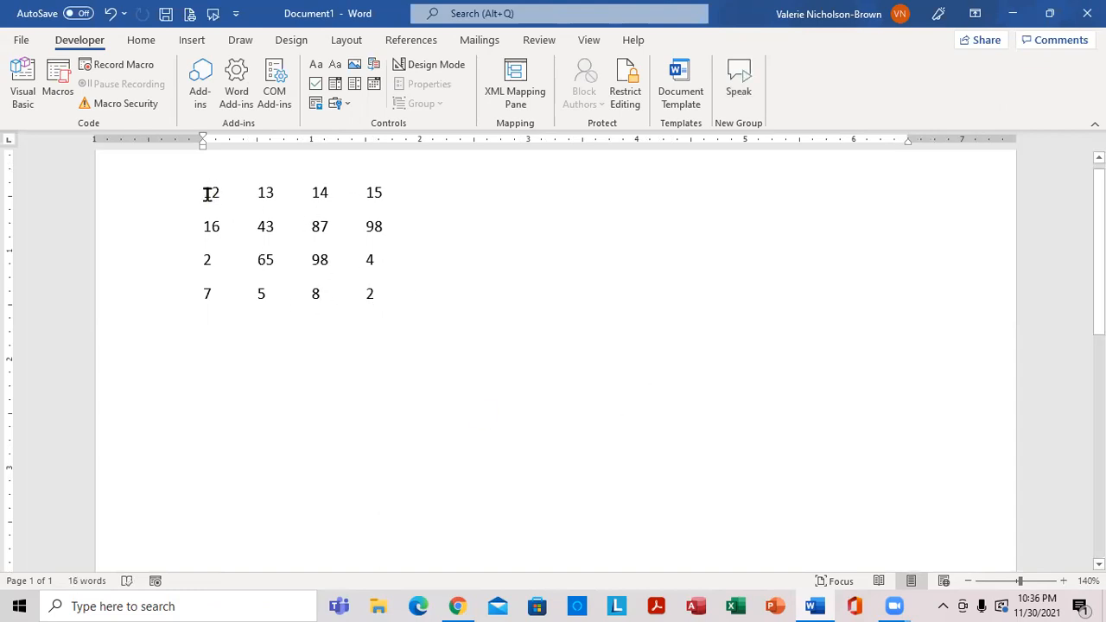
# - Try converting the four lines of numbers to a four-column table with AutoFit to contents, and undo the conversion
pyautogui.moveTo(201, 193); pyautogui.dragTo(362, 291)
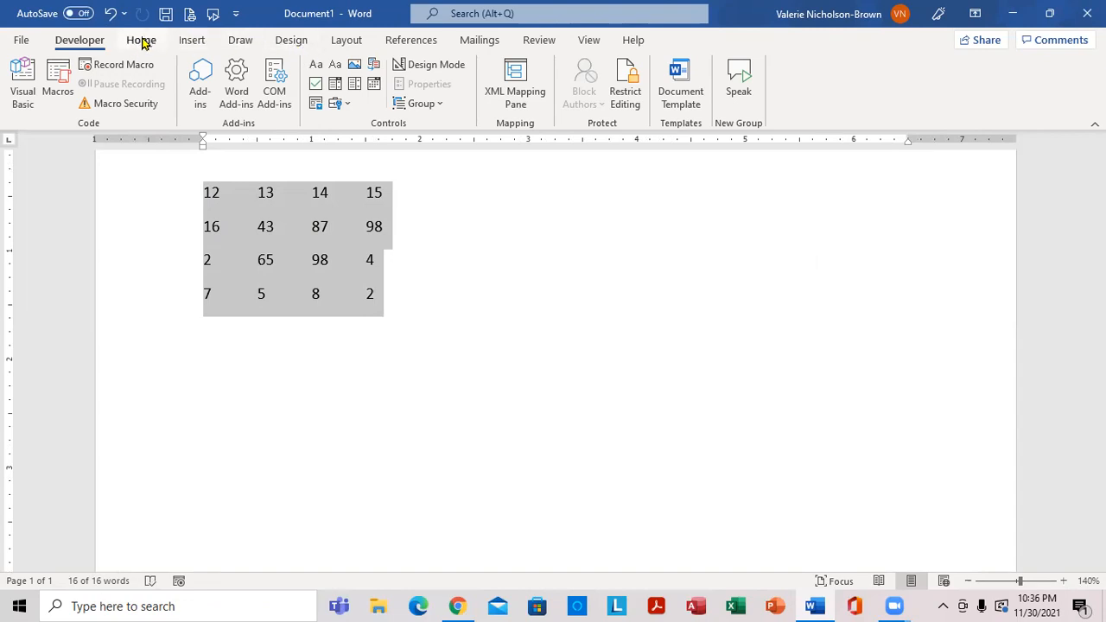
pyautogui.click(190, 40)
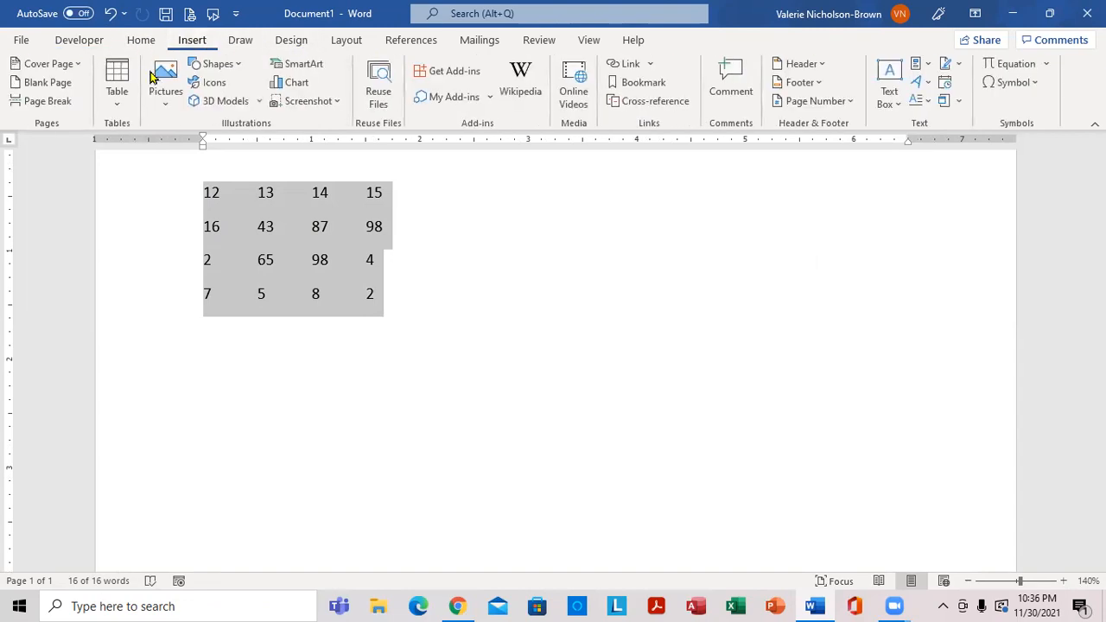
pyautogui.click(116, 106)
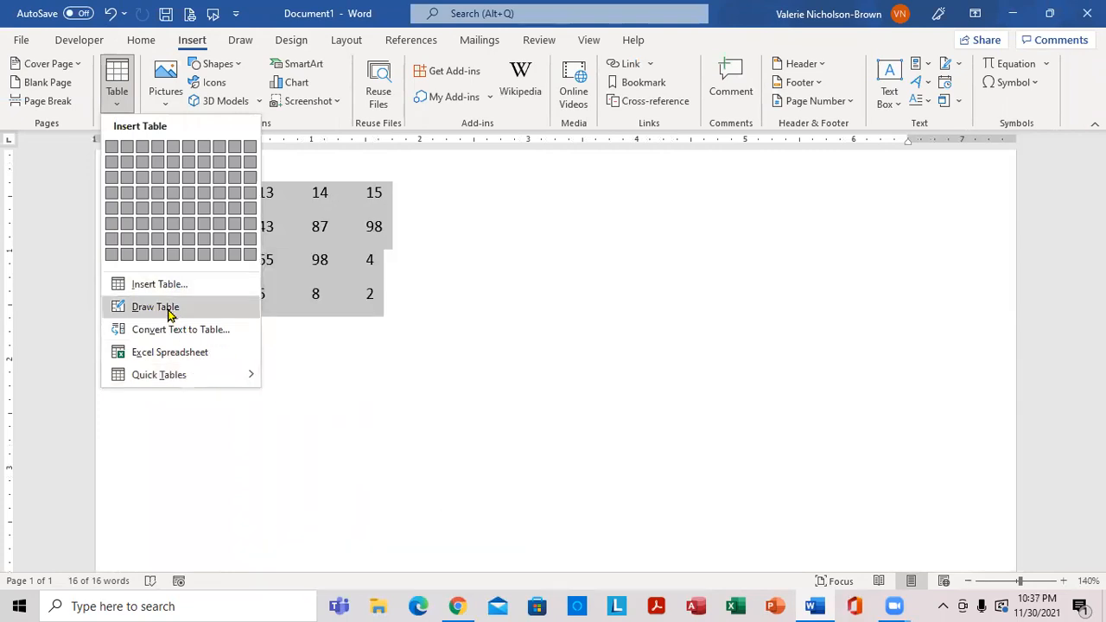
pyautogui.click(170, 329)
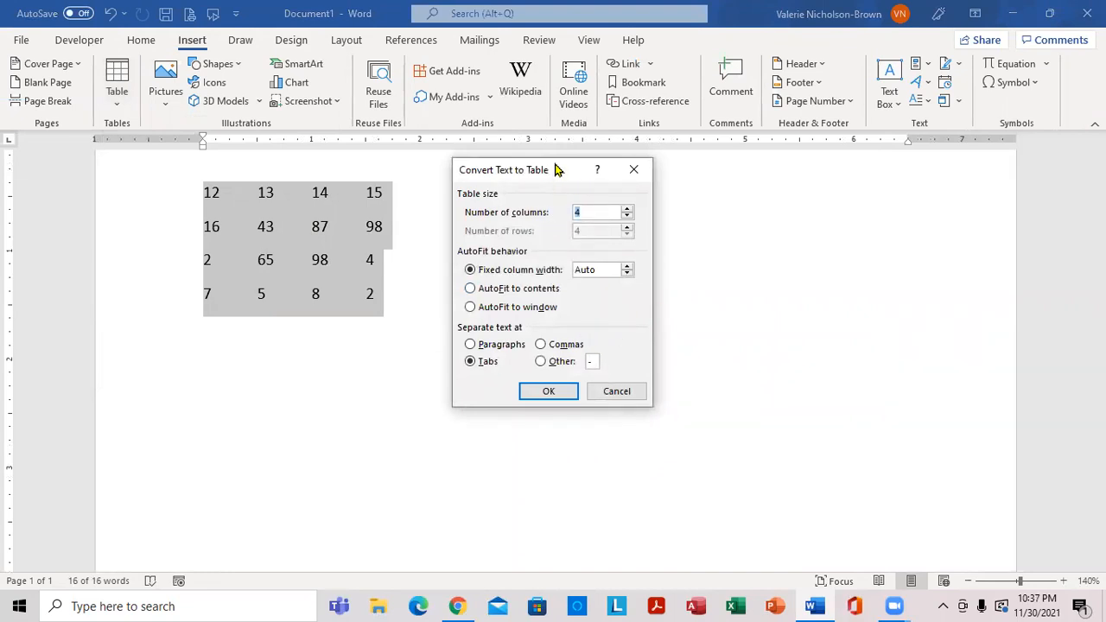
pyautogui.moveTo(561, 167); pyautogui.dragTo(564, 167)
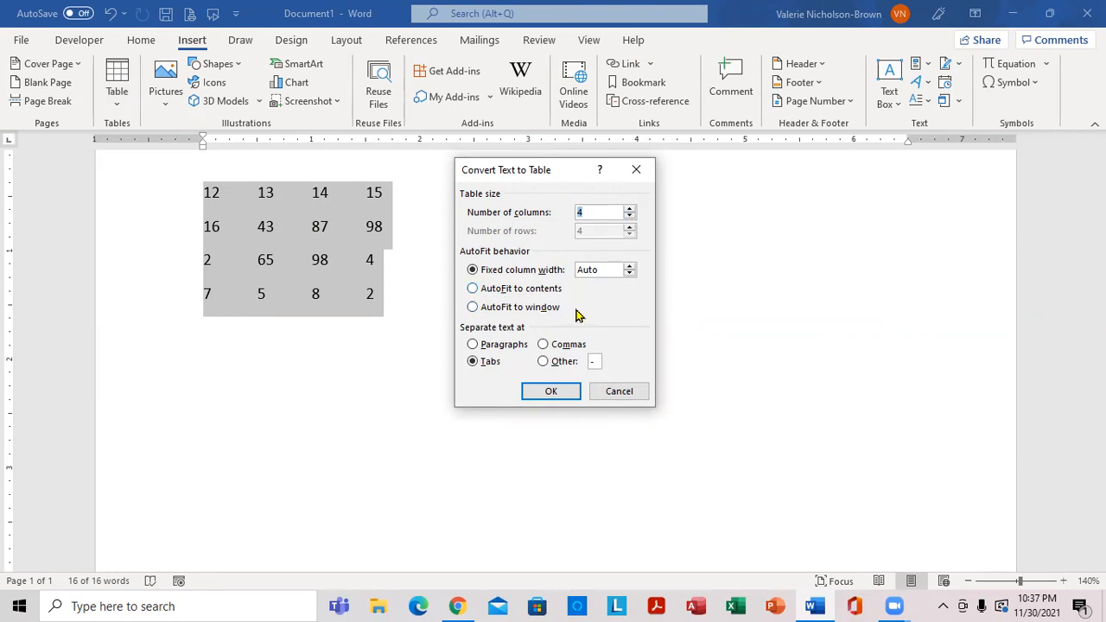
pyautogui.click(473, 289)
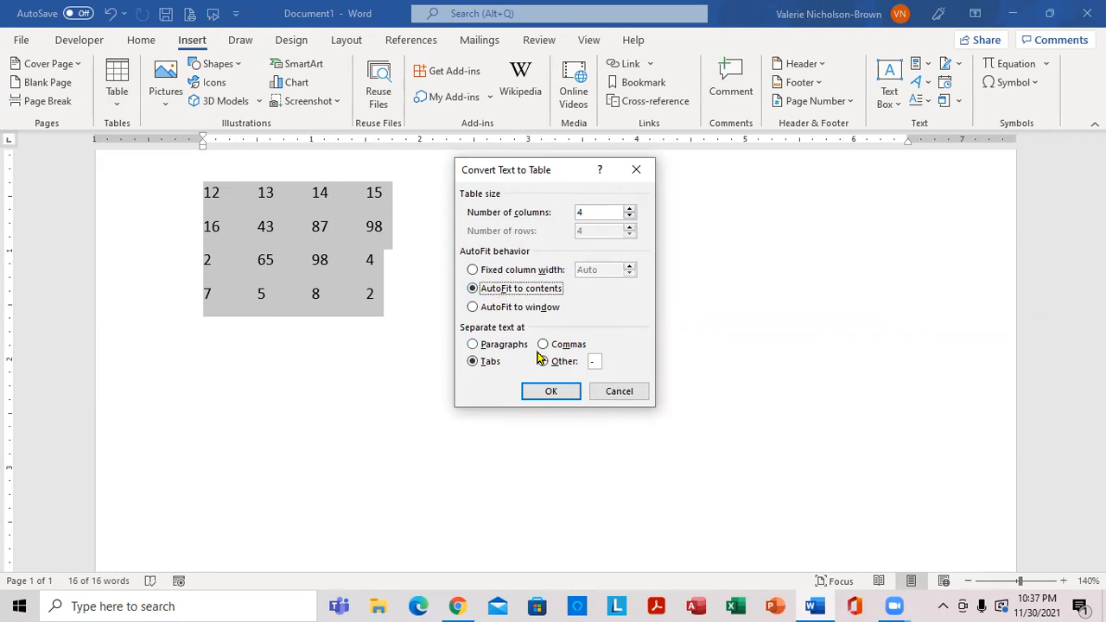
pyautogui.click(552, 391)
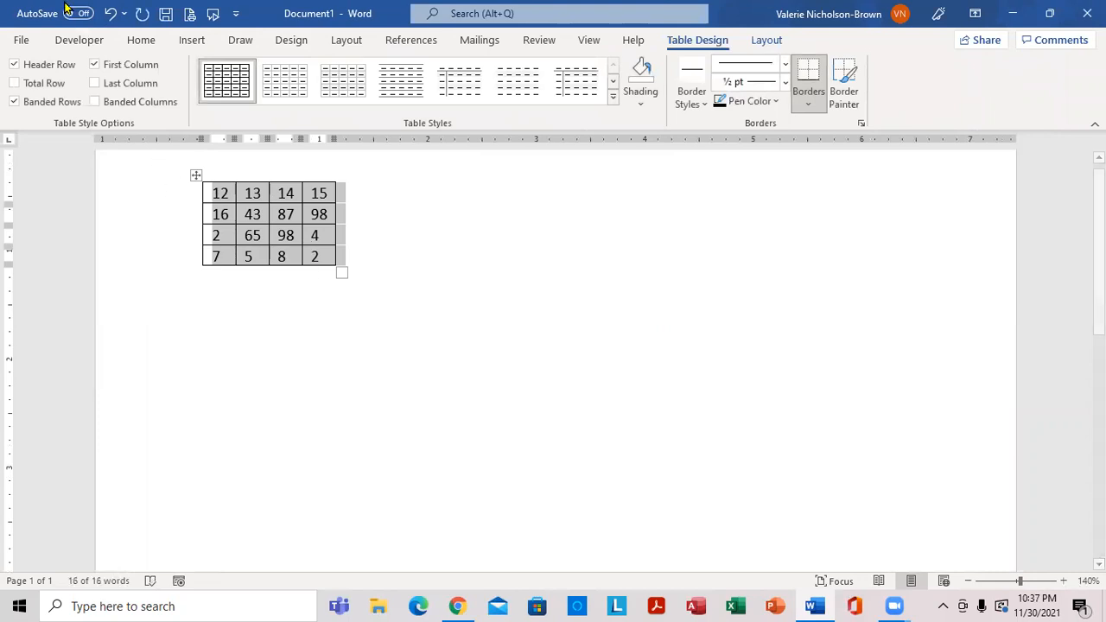
pyautogui.click(110, 15)
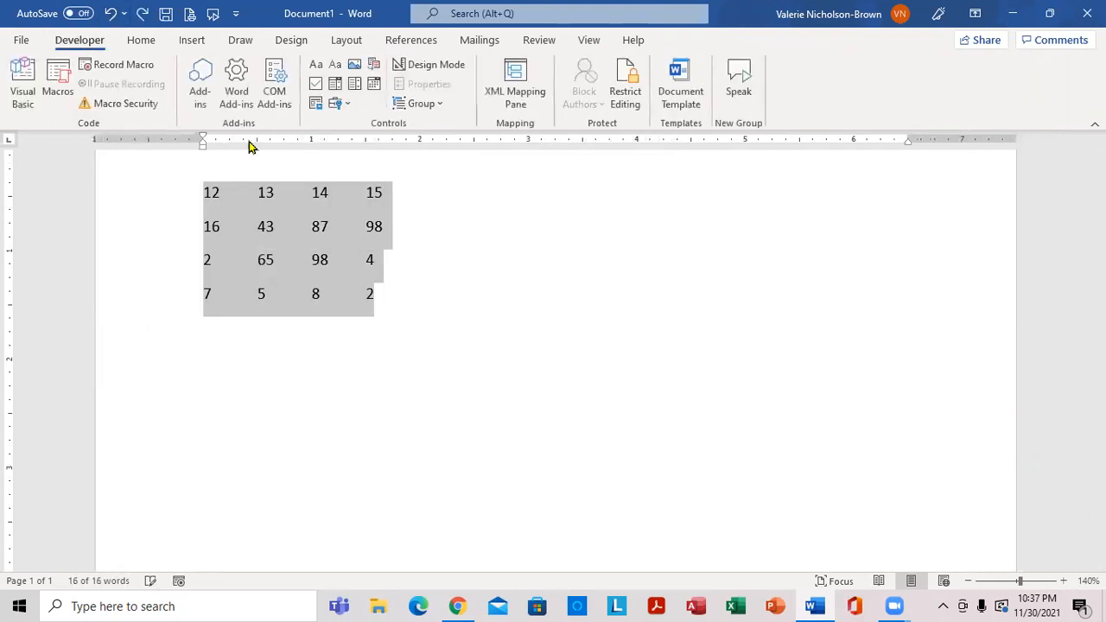
# - Convert the selected numbers to a four-column table with AutoFit to window, separating the text at tabs
pyautogui.click(189, 41)
pyautogui.click(116, 105)
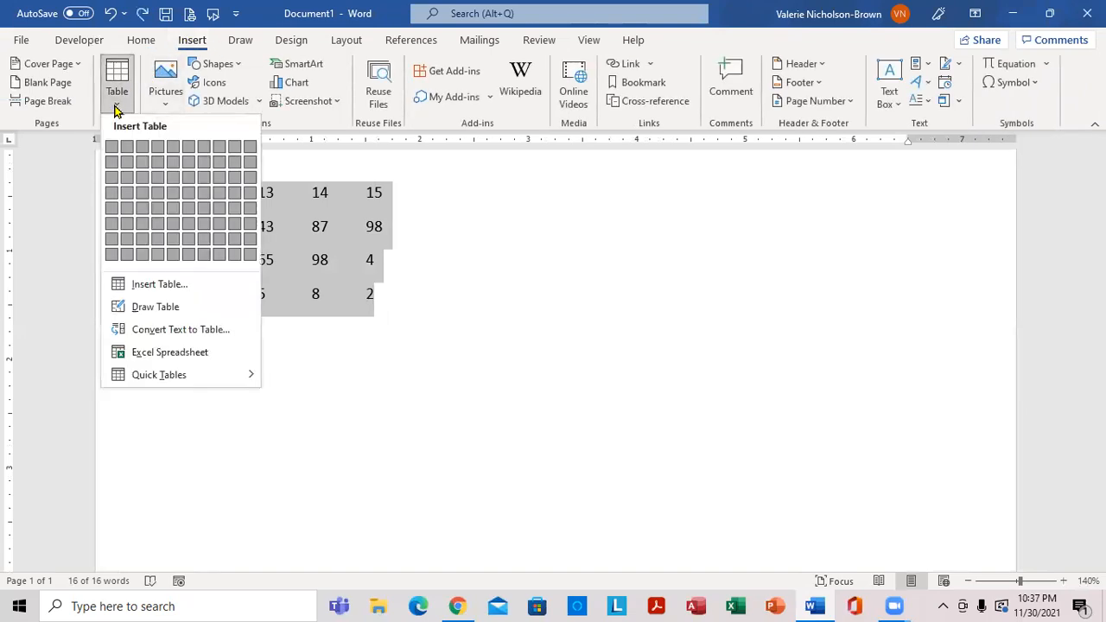
pyautogui.click(177, 333)
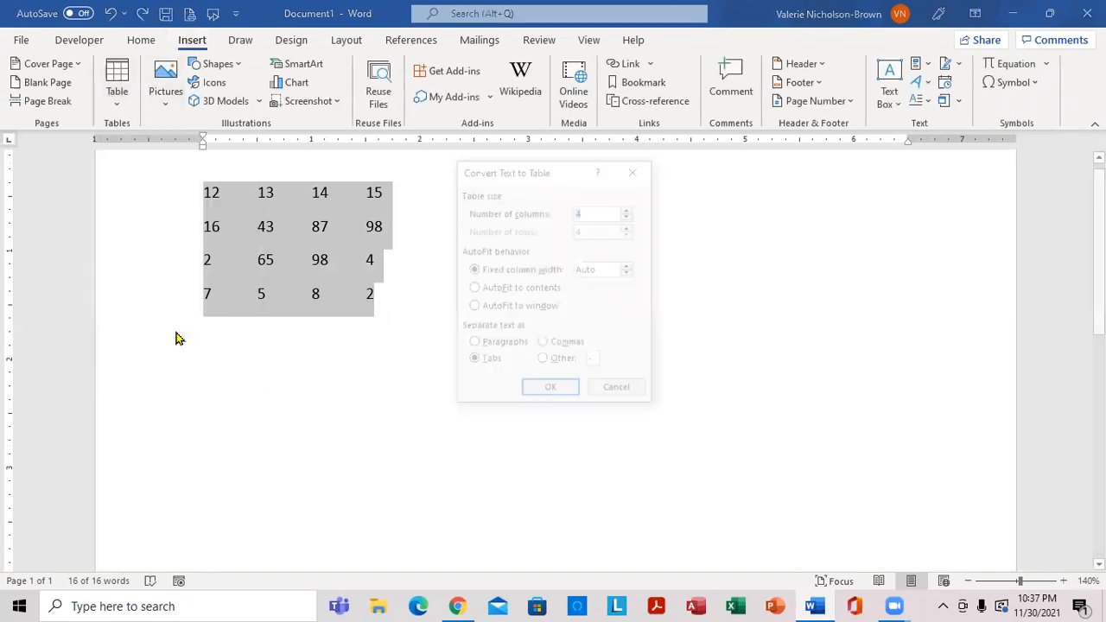
pyautogui.click(494, 308)
pyautogui.click(548, 392)
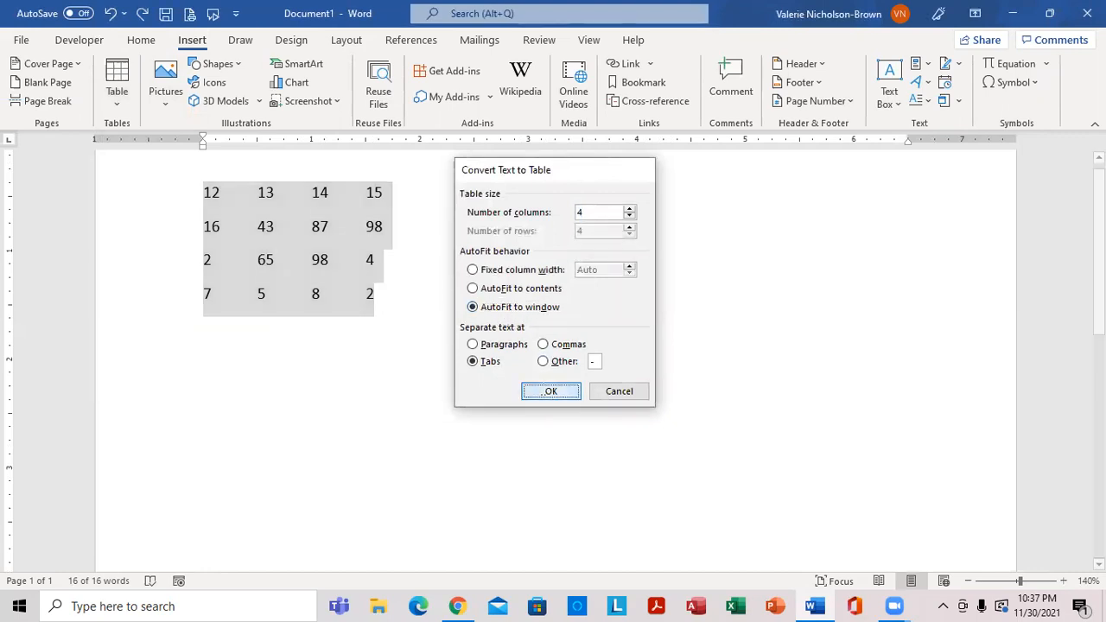
pyautogui.click(701, 375)
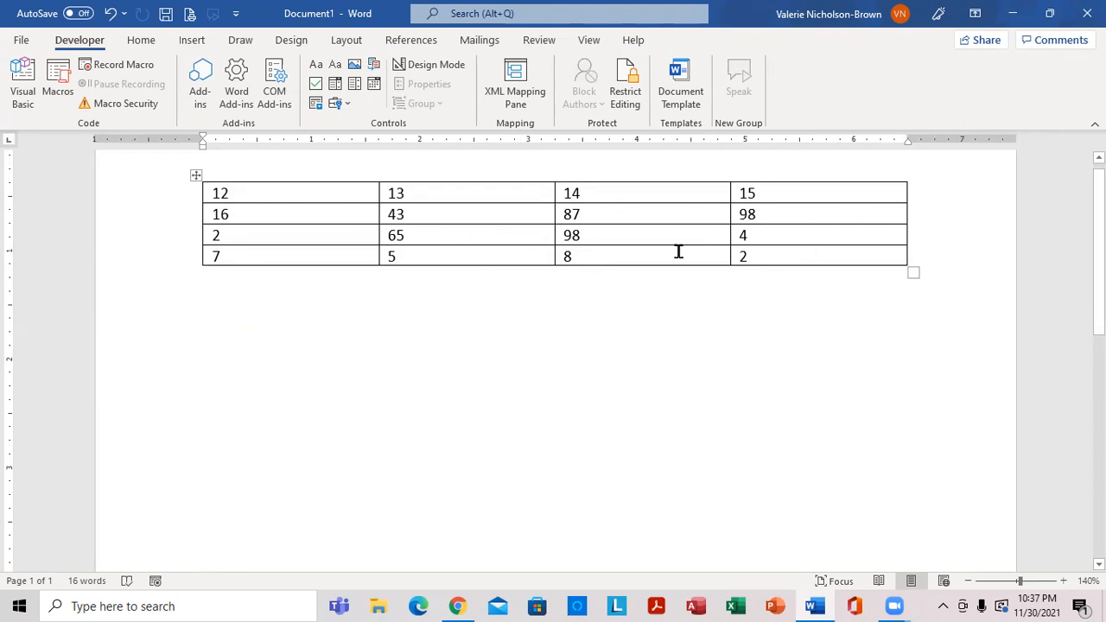
# - Insert an empty row below the last row of the table
pyautogui.click(348, 257)
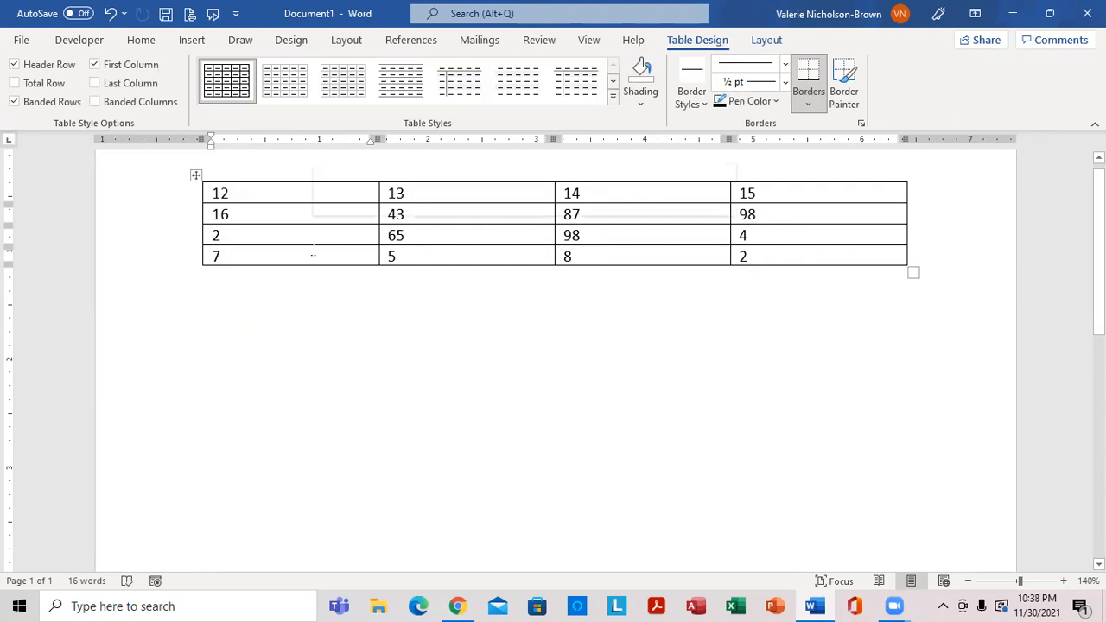
pyautogui.rightClick(314, 253)
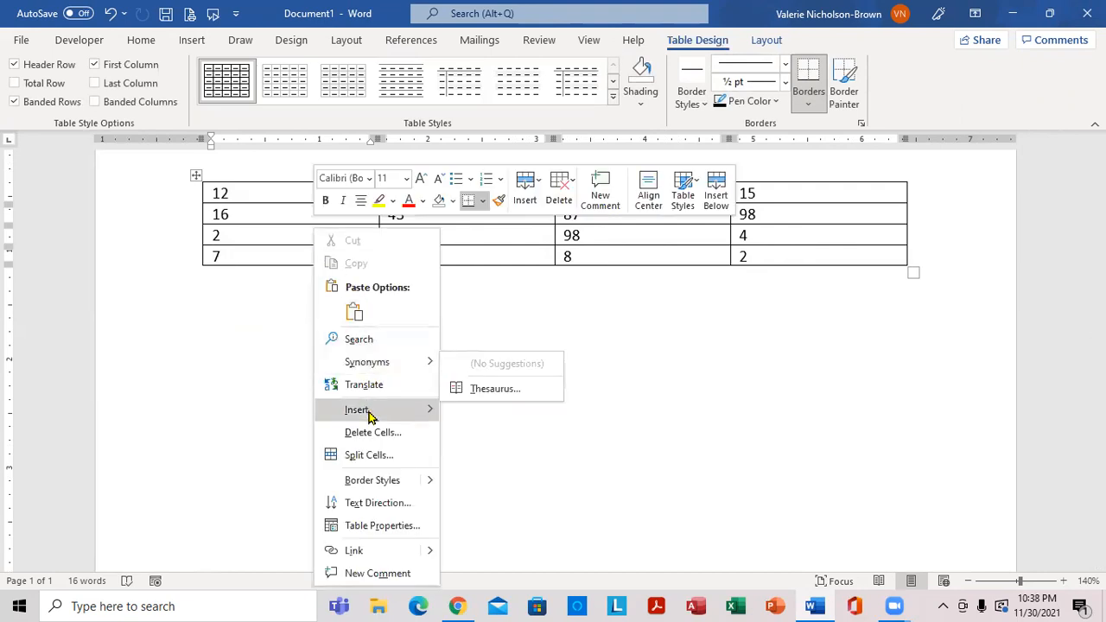
pyautogui.moveTo(370, 417)
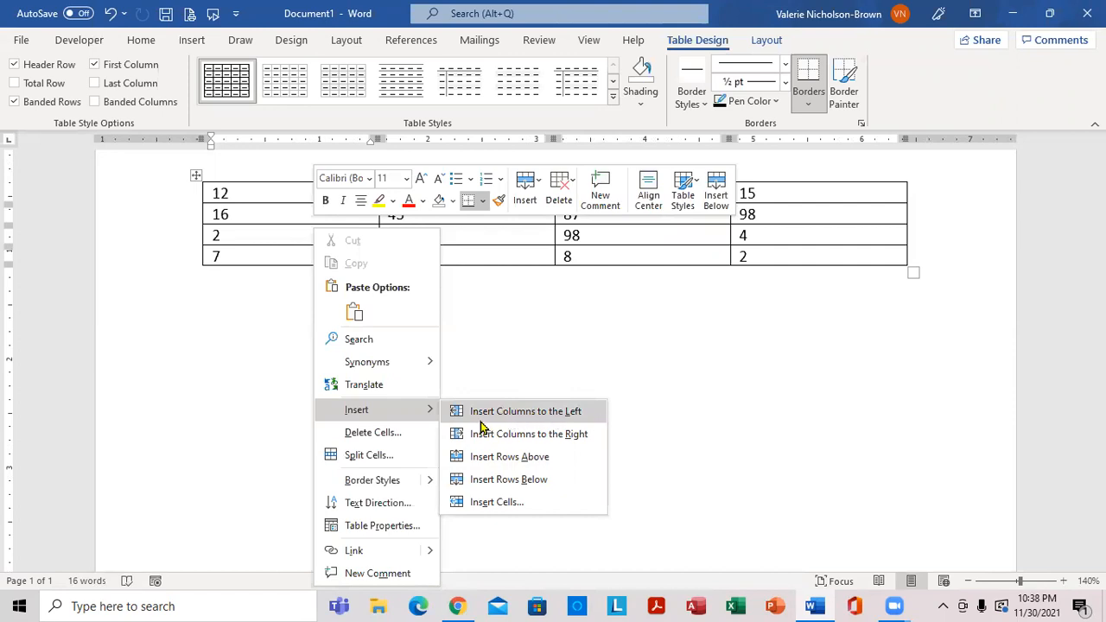
pyautogui.click(510, 481)
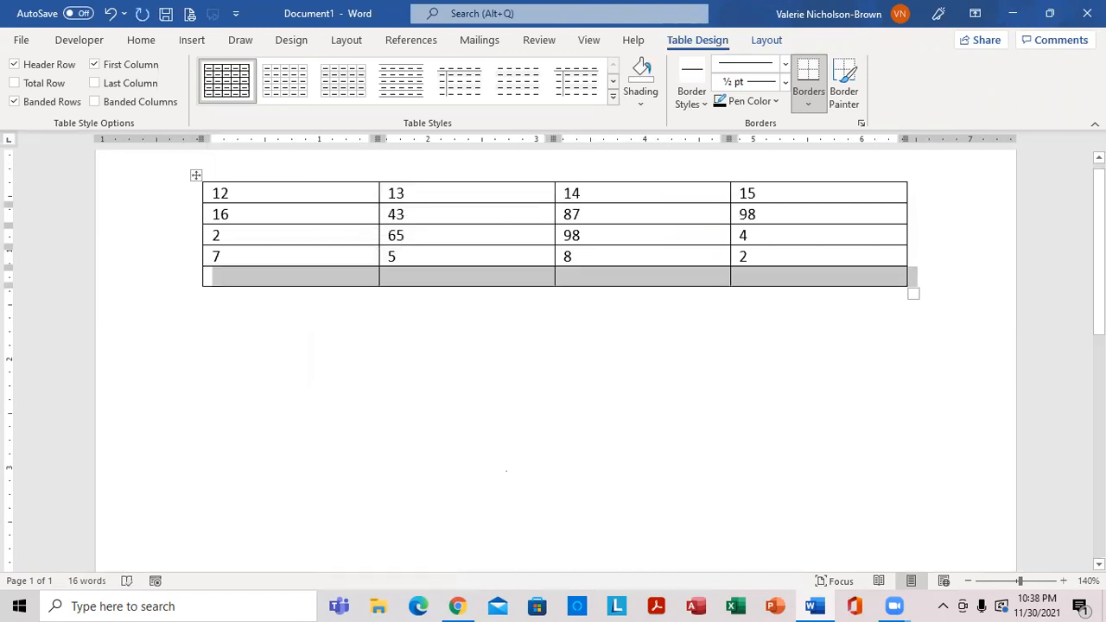
pyautogui.click(572, 434)
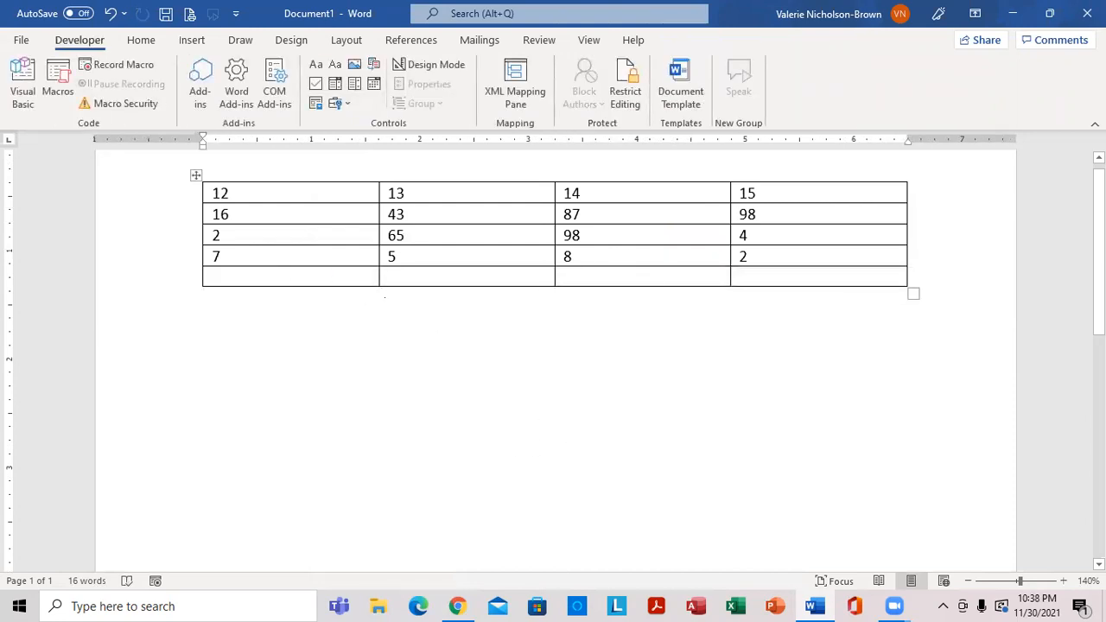
# - Total the first column with the formula =SUM(ABOVE) in the first cell of the empty bottom row
pyautogui.click(249, 274)
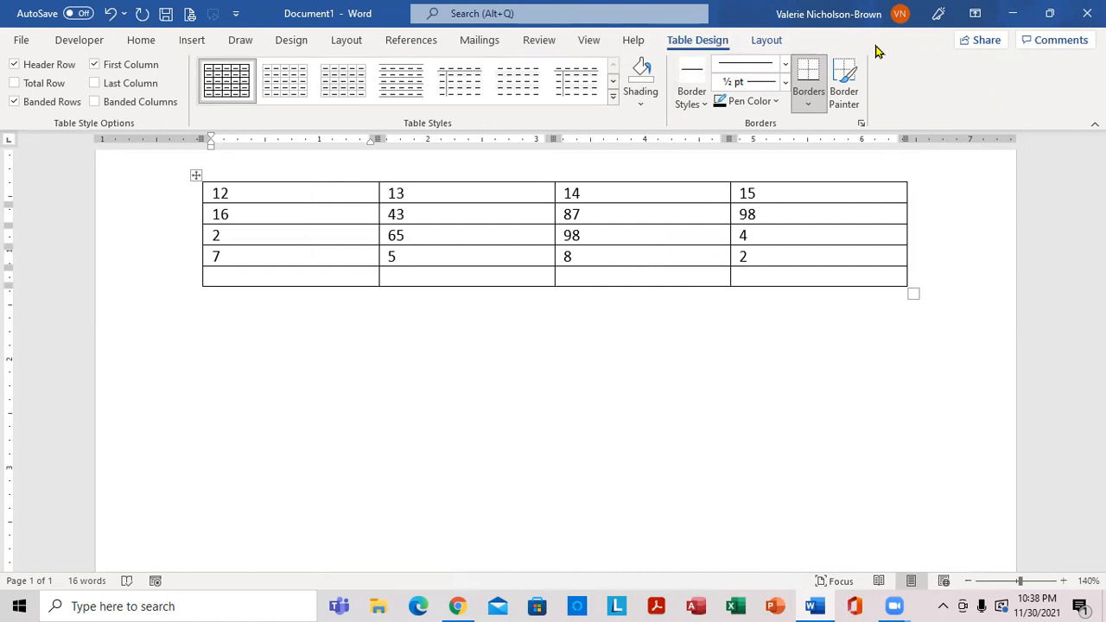
pyautogui.click(770, 41)
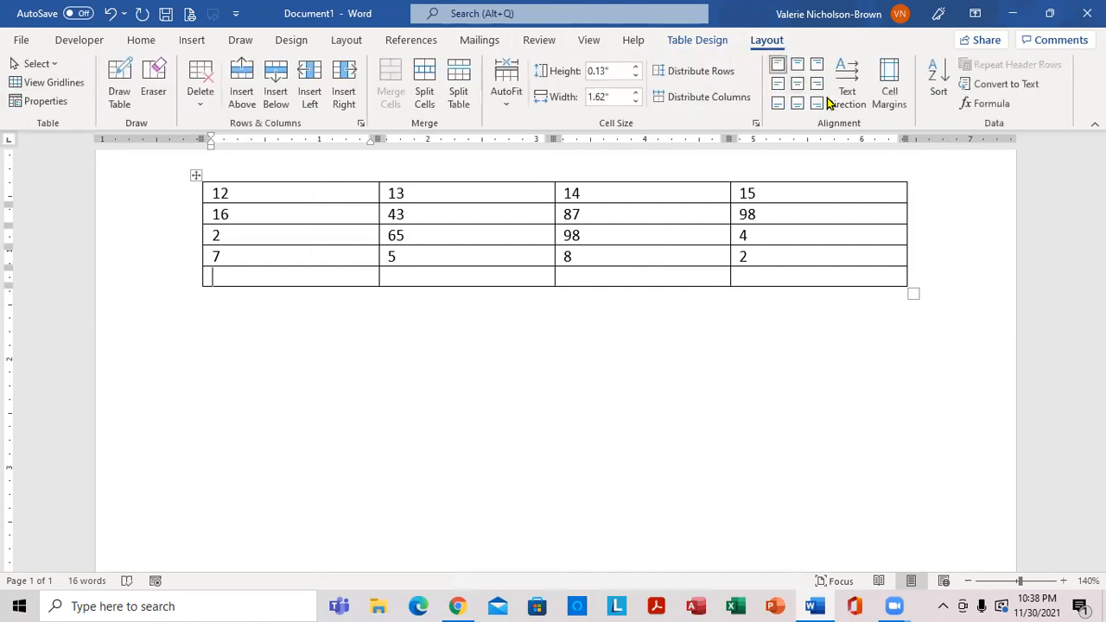
pyautogui.click(994, 107)
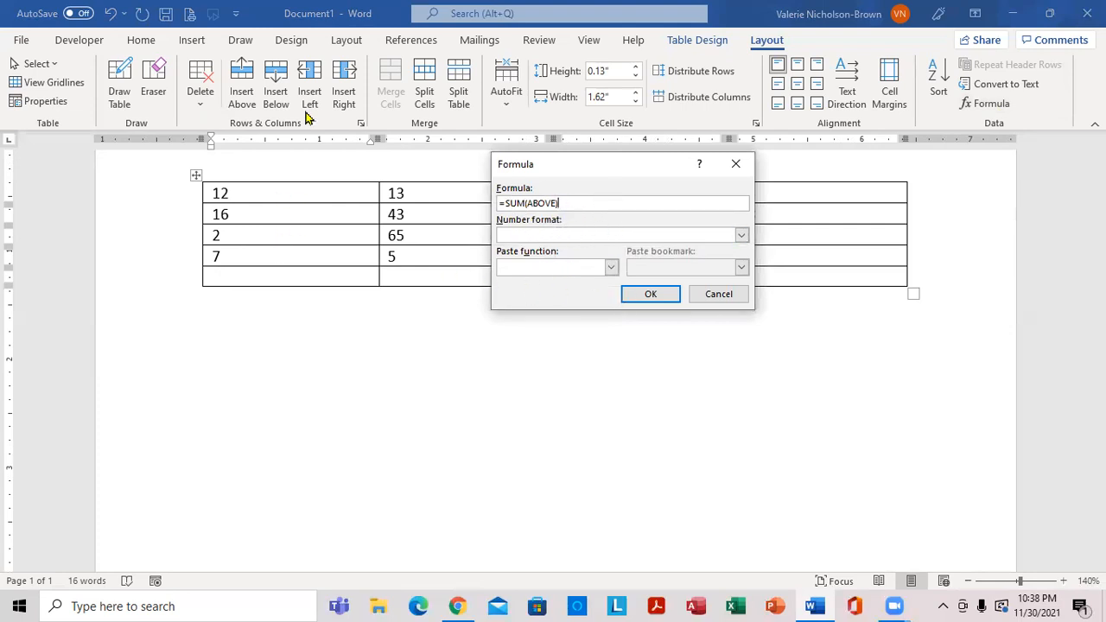
pyautogui.click(645, 298)
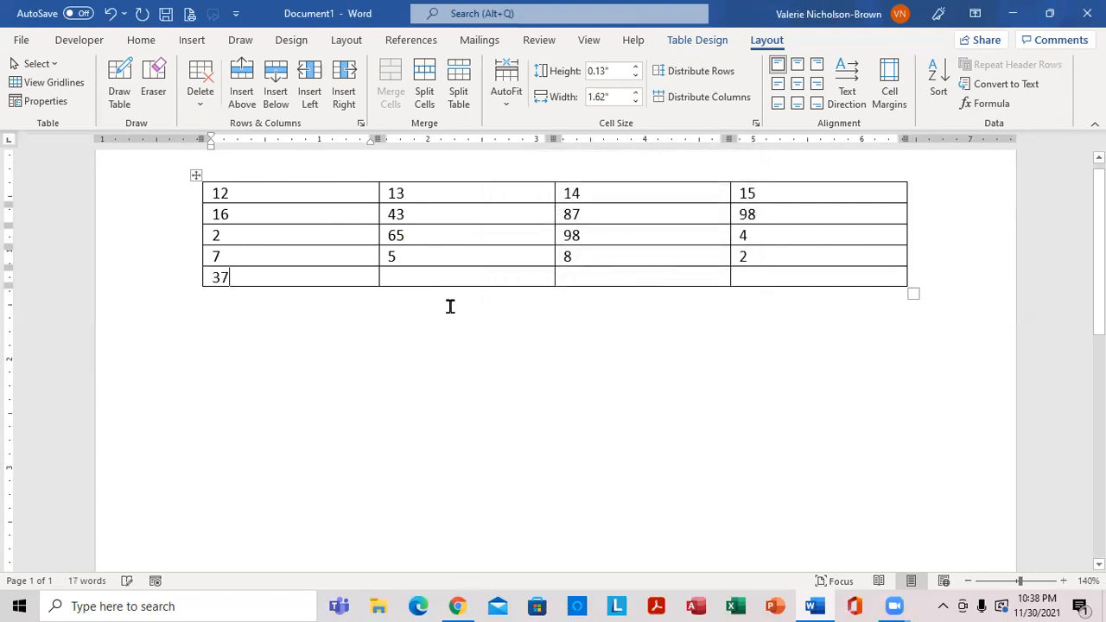
# - Total the second, third and fourth columns with the formula =SUM(ABOVE) in the remaining empty cells of the bottom row
pyautogui.click(404, 276)
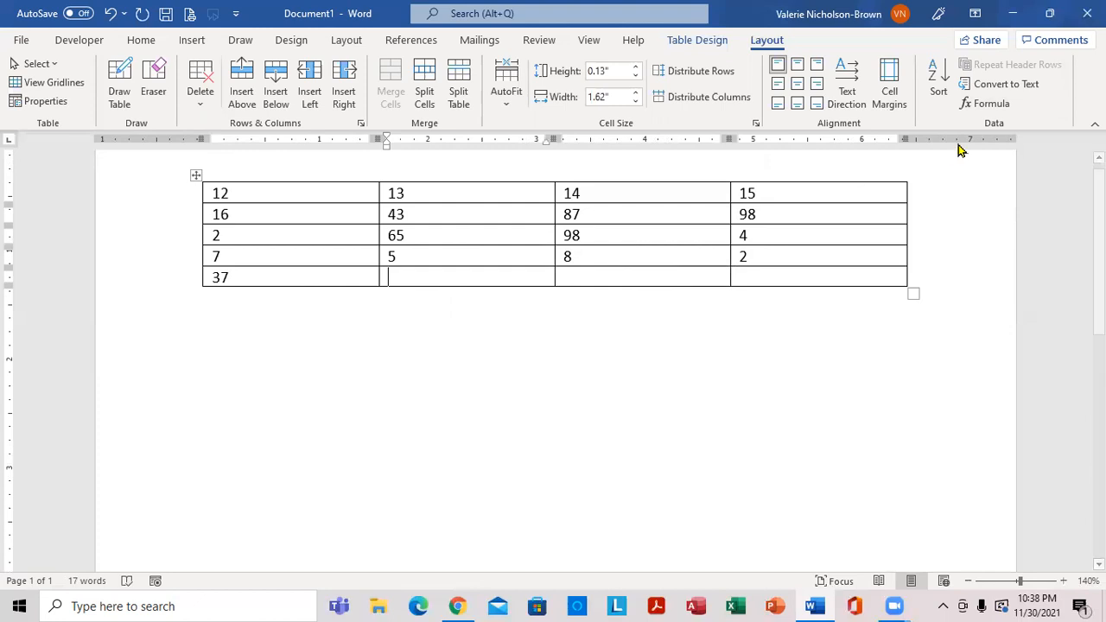
pyautogui.click(986, 104)
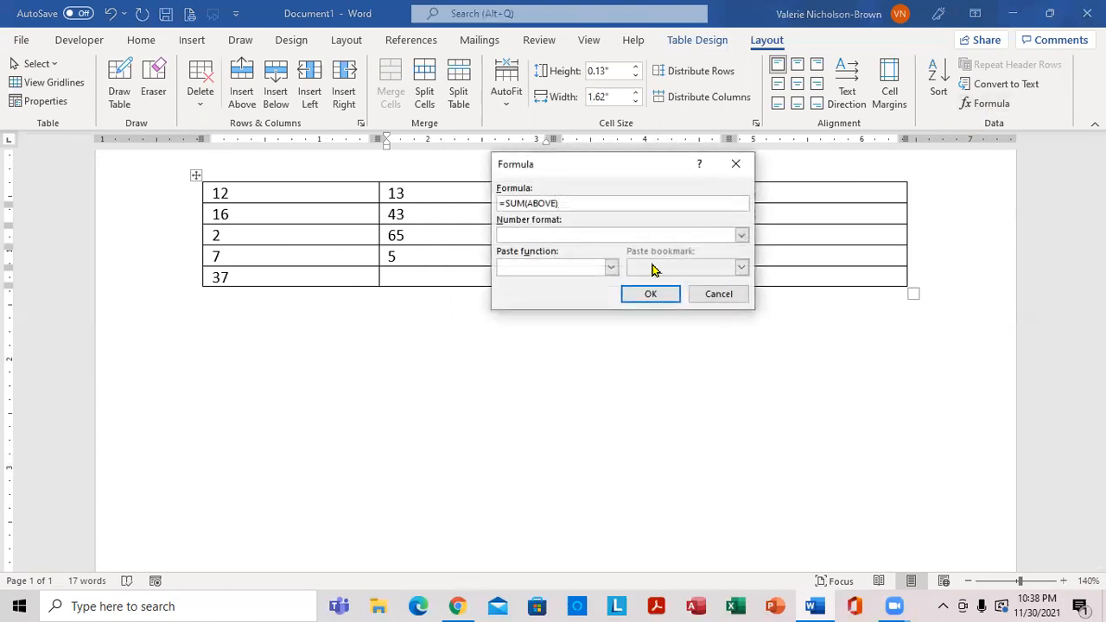
pyautogui.click(657, 294)
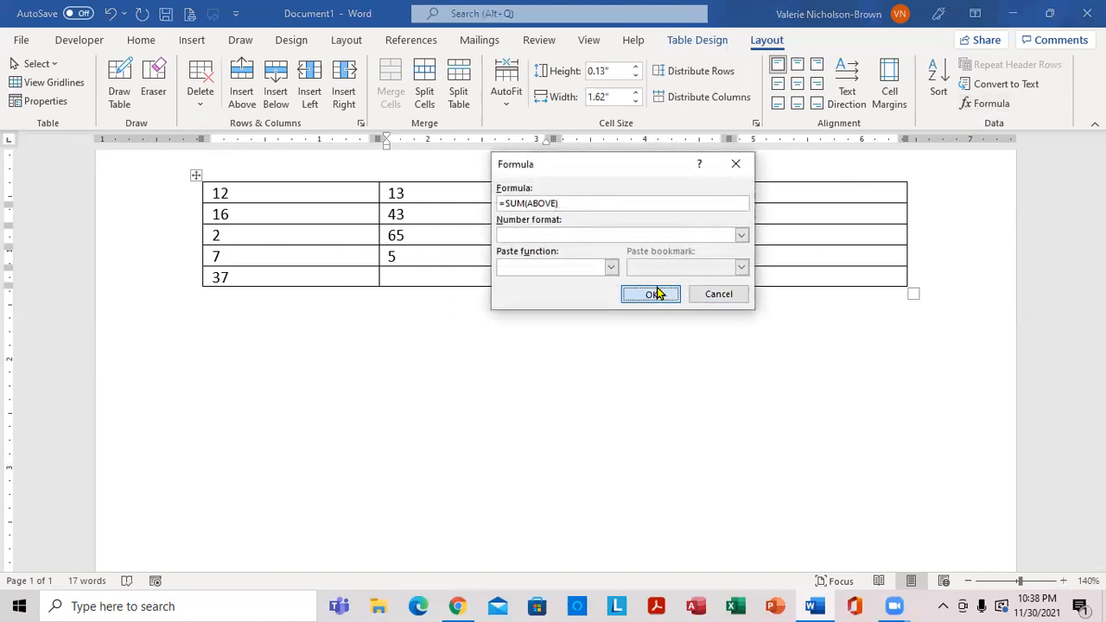
pyautogui.click(603, 280)
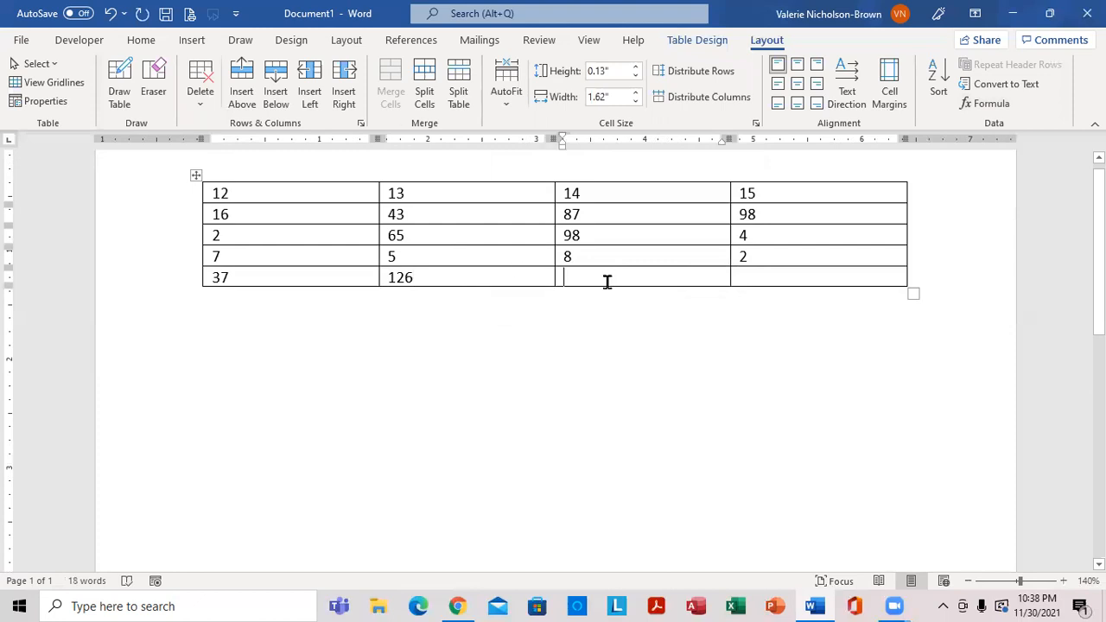
pyautogui.click(964, 103)
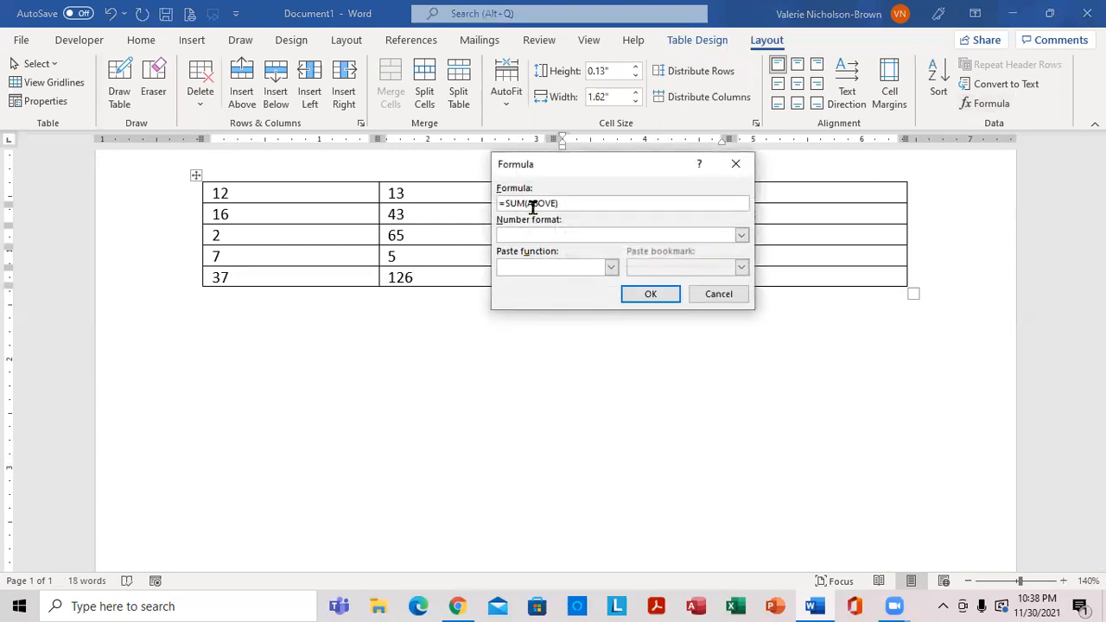
pyautogui.click(651, 294)
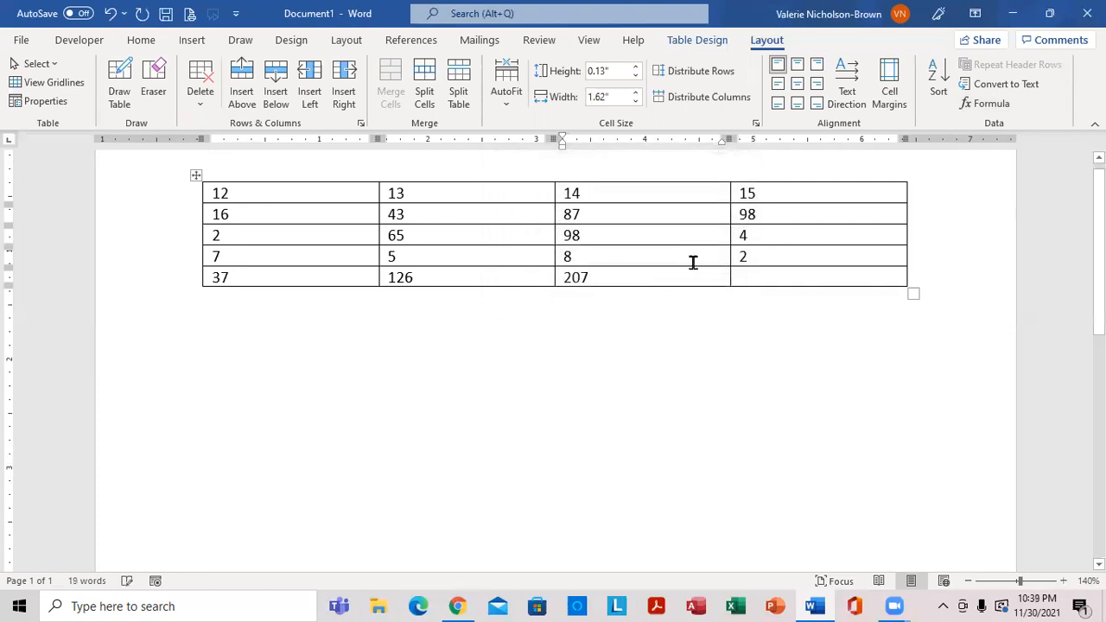
pyautogui.click(759, 276)
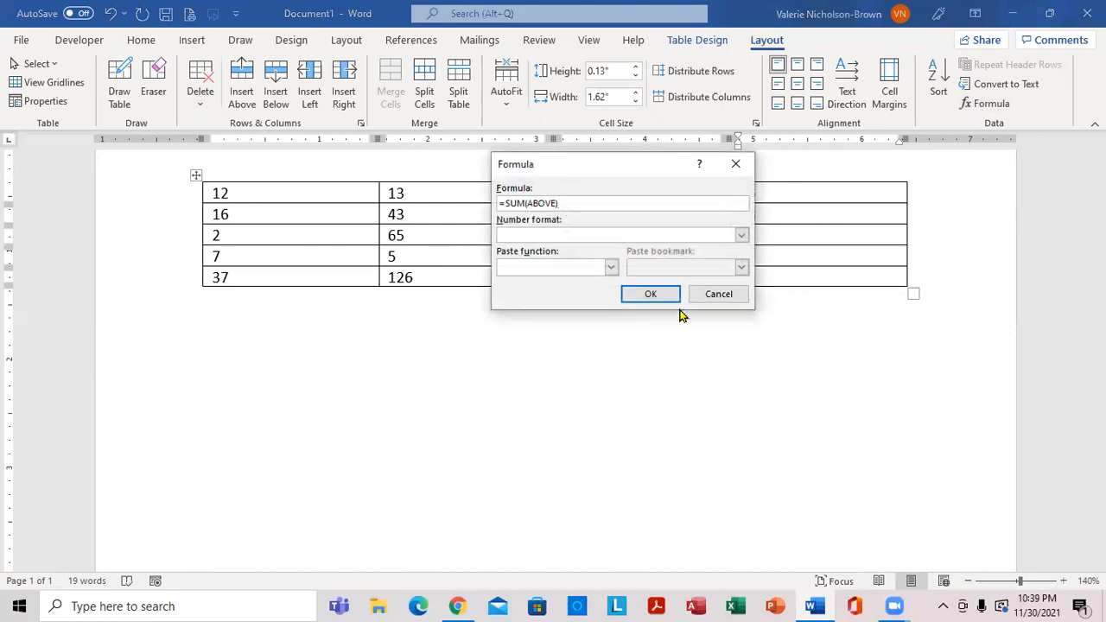
pyautogui.click(651, 294)
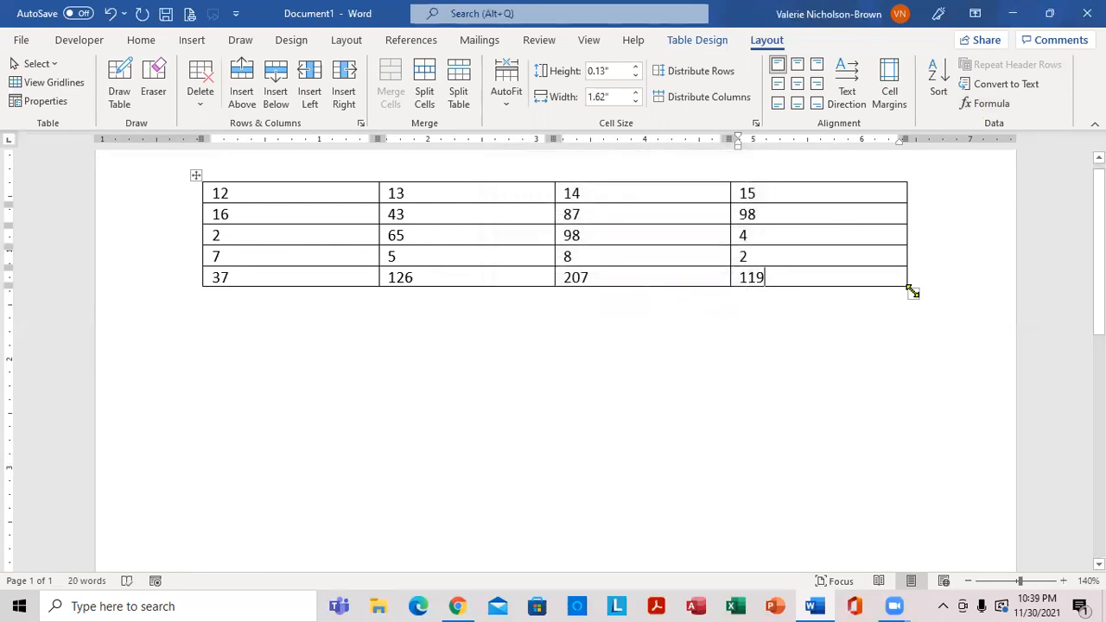
# - Resize the whole table so its rows are about 0.23" high and its columns about 1.61" wide
pyautogui.moveTo(913, 292)
pyautogui.mouseDown()
pyautogui.moveTo(962, 427)
pyautogui.moveTo(898, 308)
pyautogui.mouseUp()
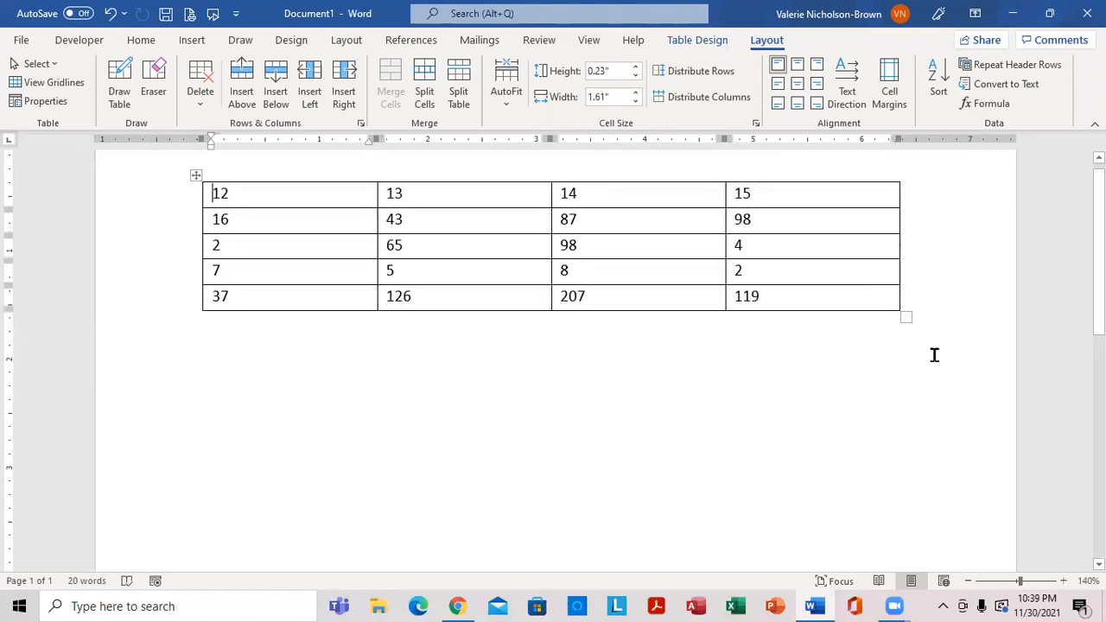